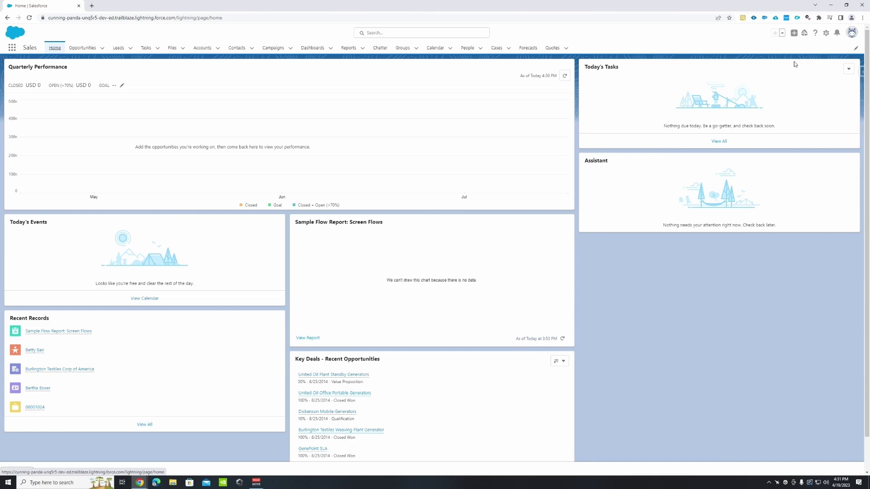
Switch from Lightning to Salesforce Classic via the profile menu and load the Betty Bair lead from Recent Items.
left_click(826, 34)
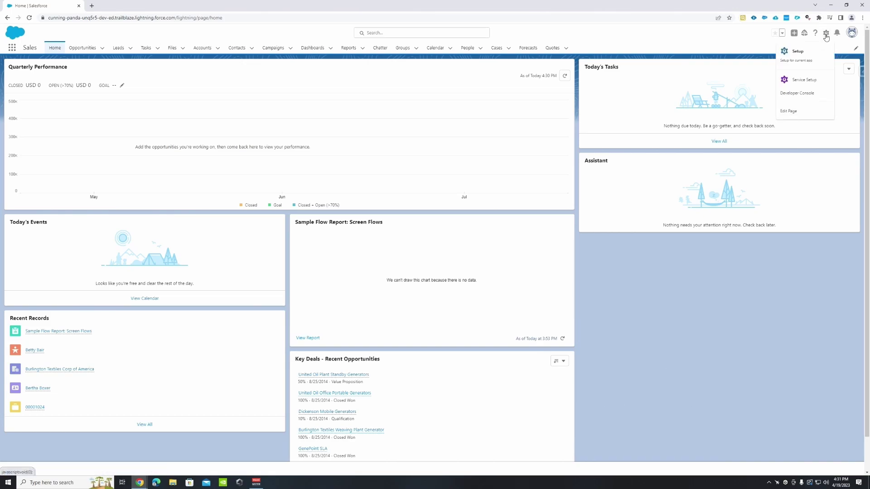
left_click(852, 33)
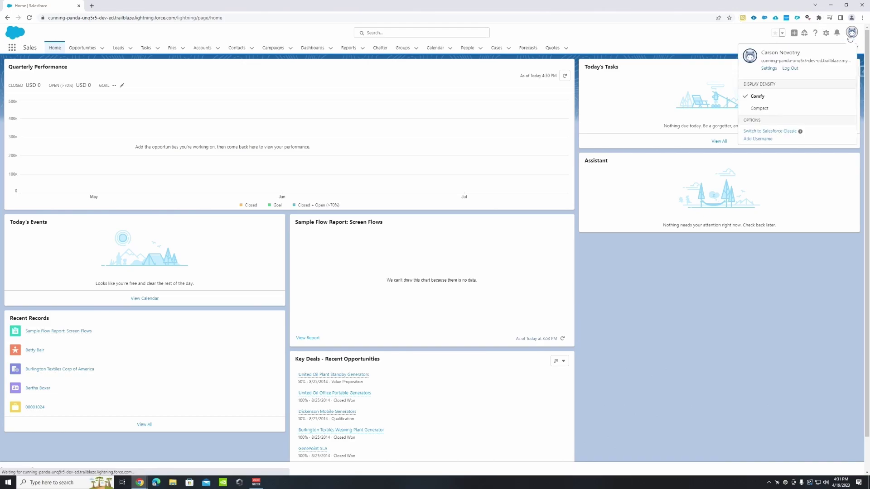
left_click(769, 131)
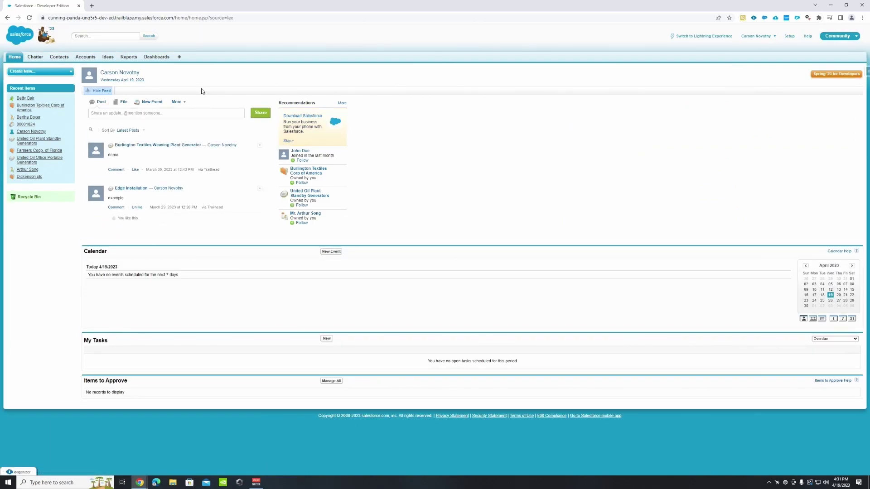
left_click(25, 98)
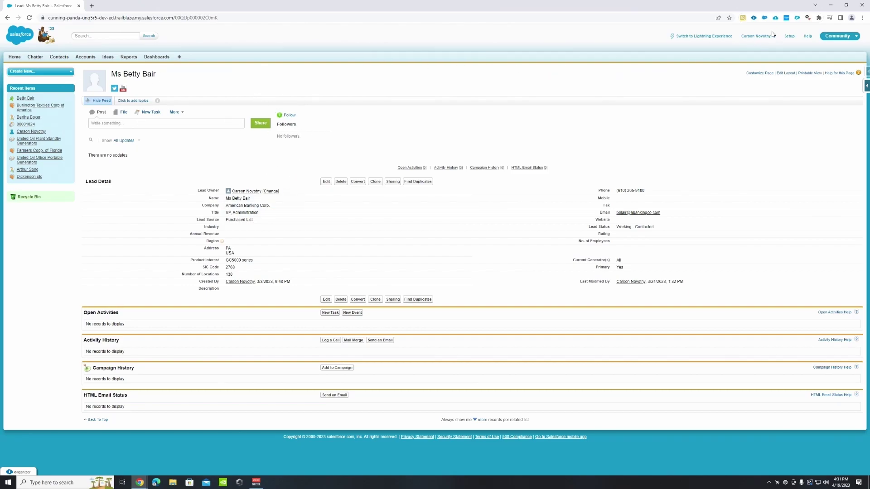
Grant the Salesforce ID Clipper extension access to the Salesforce Classic site.
left_click(808, 21)
left_click(808, 20)
Visit the Burlington Textiles account, then paste the copied lead URL into the address bar to return to Ms Betty Bair.
left_click(25, 109)
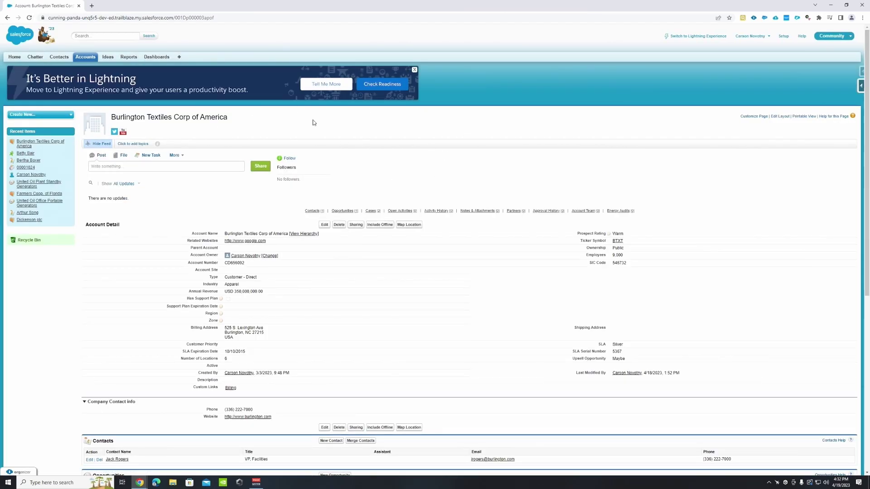
left_click(105, 19)
right_click(106, 18)
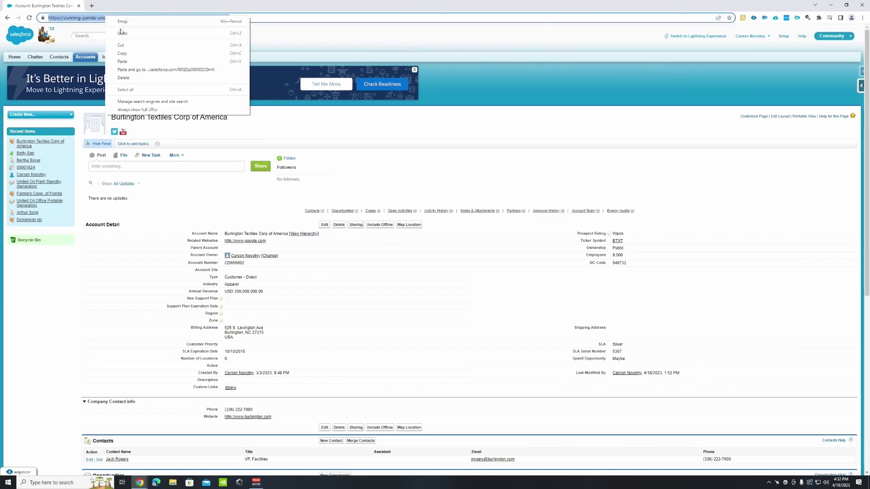
left_click(140, 63)
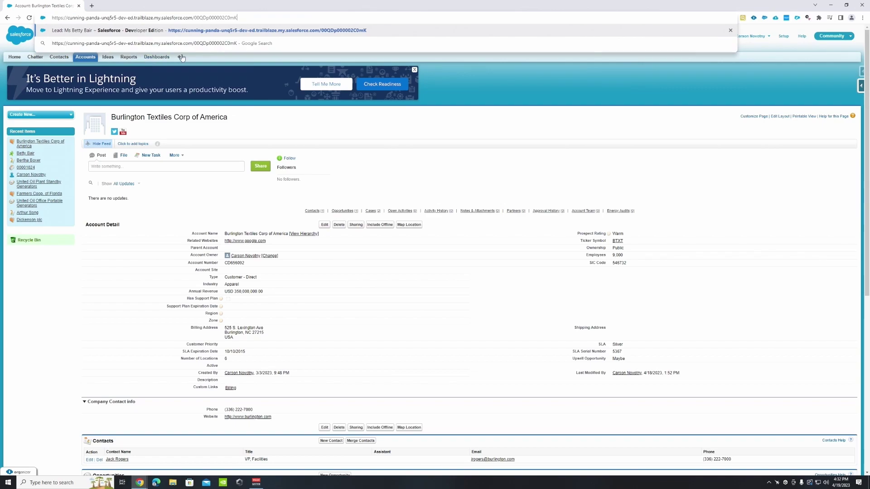
key("Return")
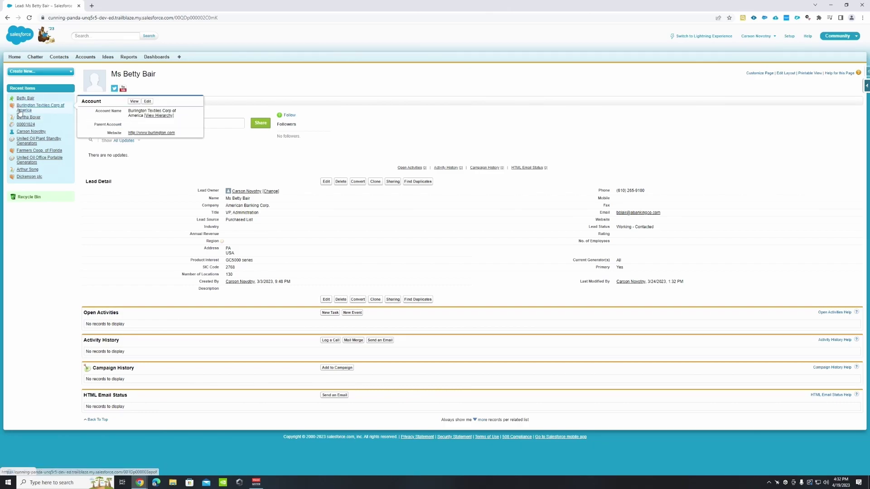
mouse_move(40, 107)
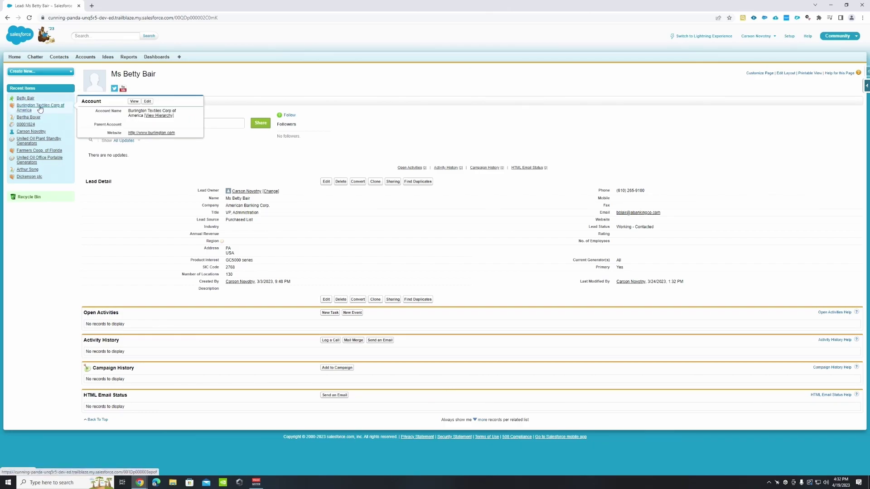
Copy Burlington Textiles' clean Salesforce URL via Id Clipper and paste it into the address bar to load the account.
right_click(28, 108)
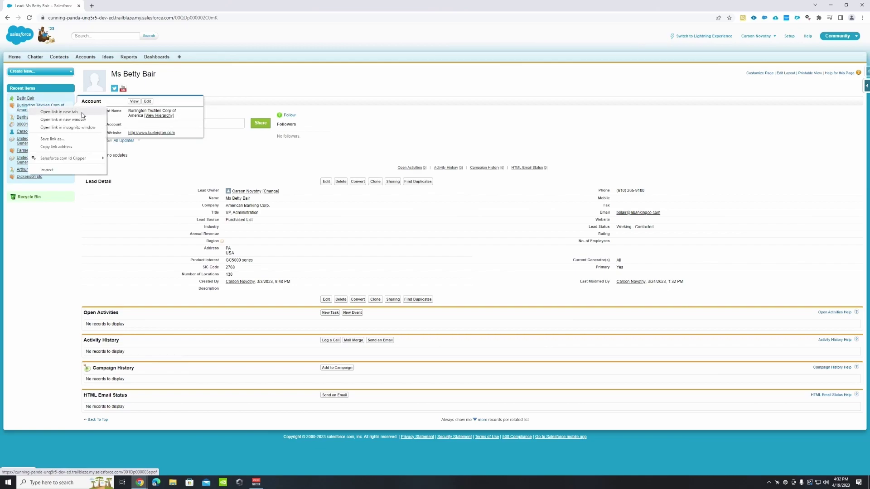
mouse_move(63, 159)
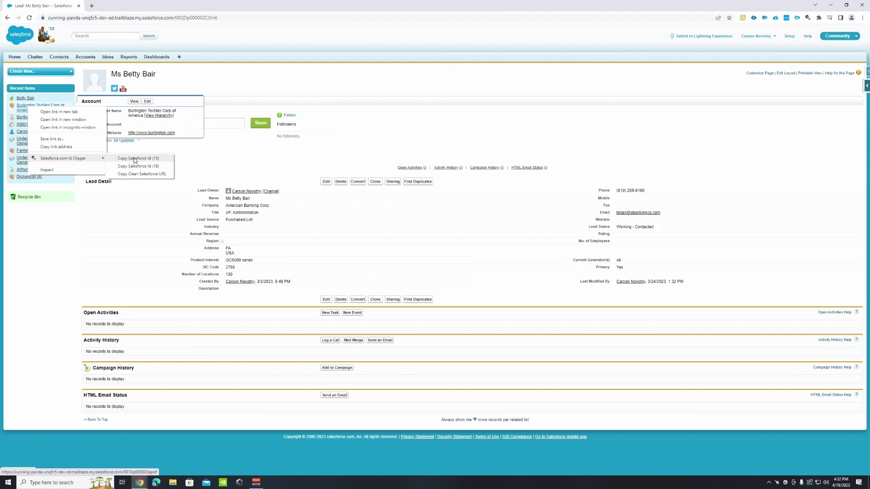
left_click(161, 174)
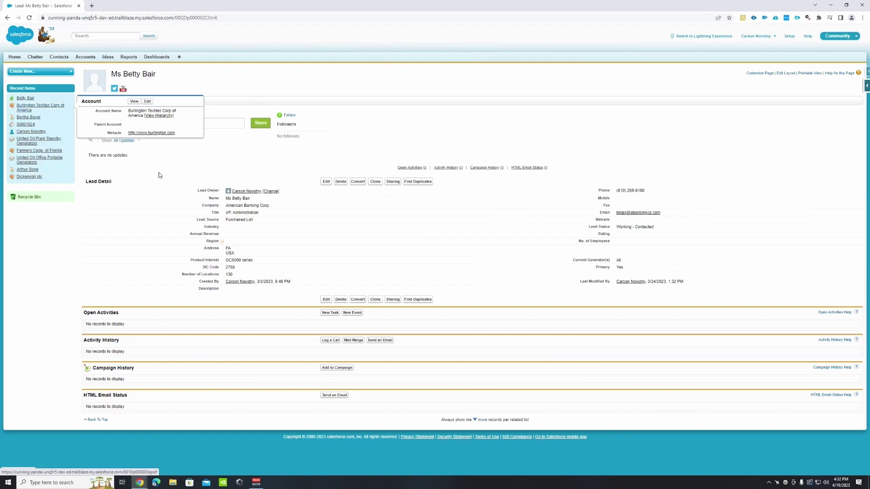
left_click(148, 19)
right_click(149, 18)
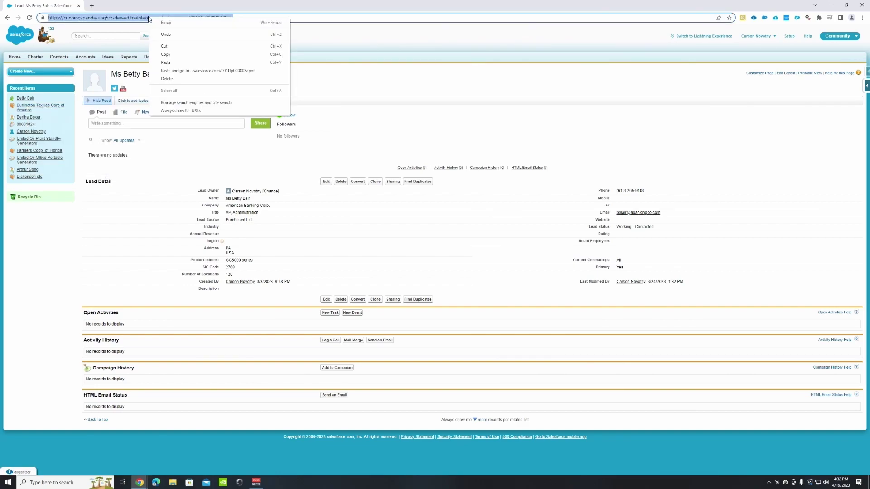
left_click(172, 61)
key("Return")
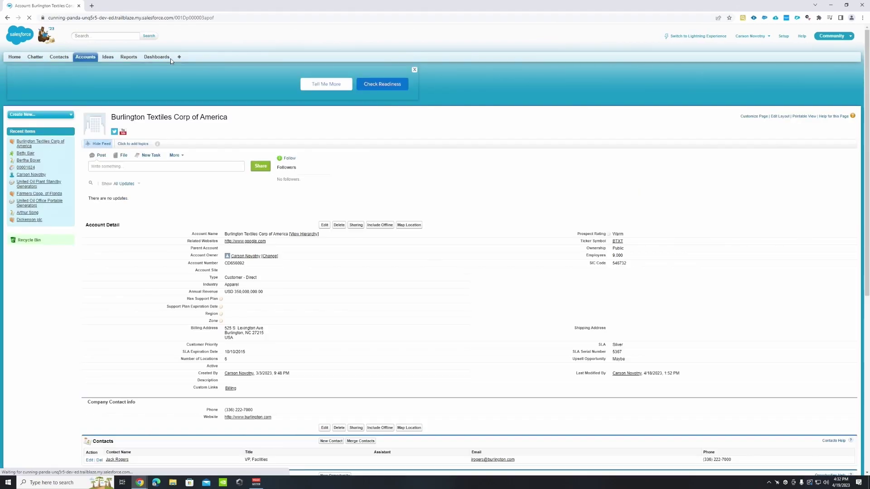